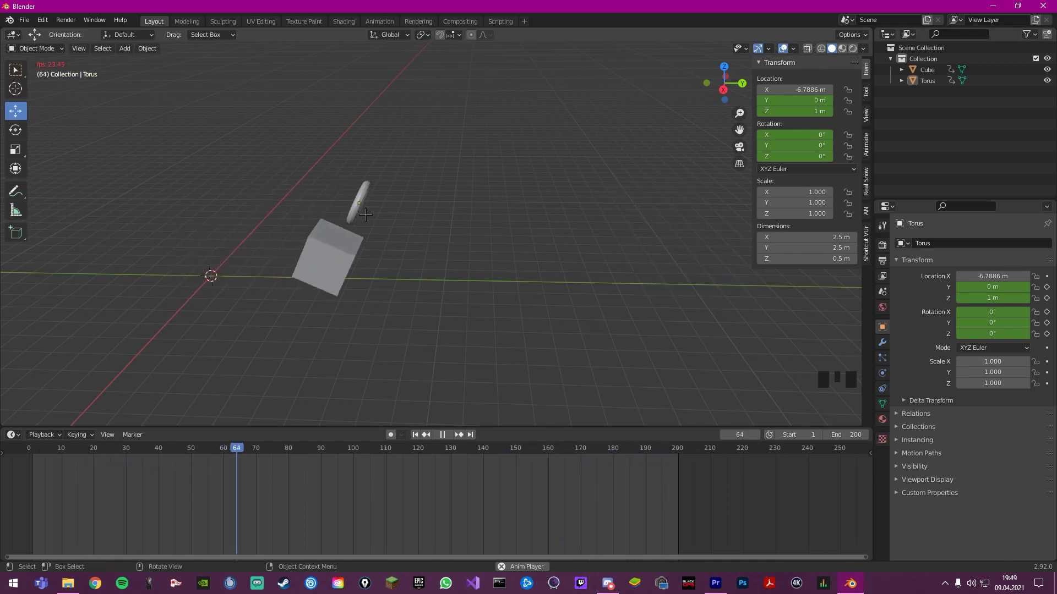
# Stop the animation playback and start a new file without saving the current scene.
pyautogui.press('space')
pyautogui.click(31, 20)
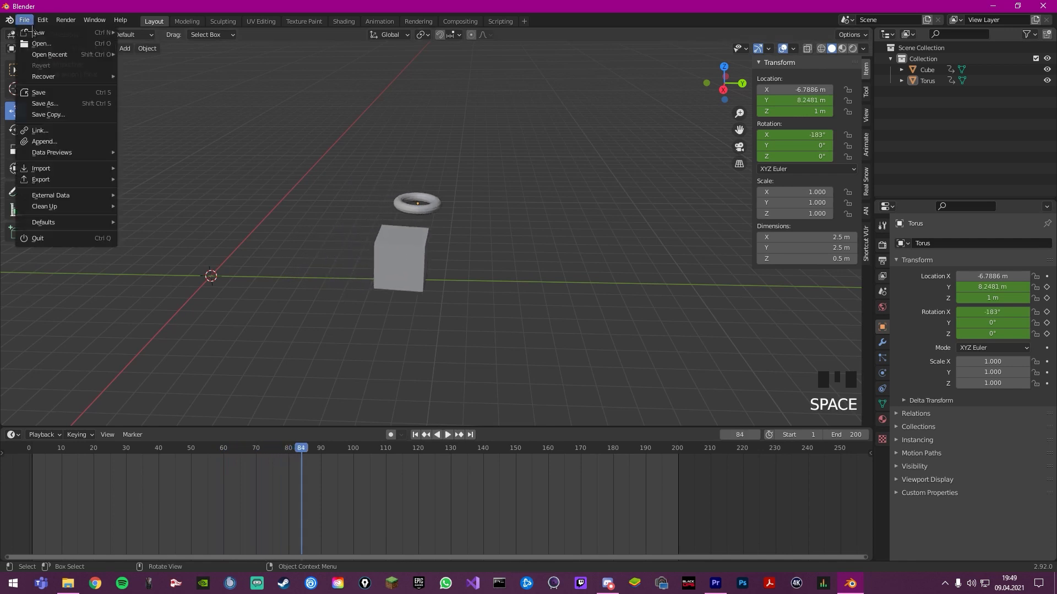
pyautogui.moveTo(44, 30)
pyautogui.click(144, 32)
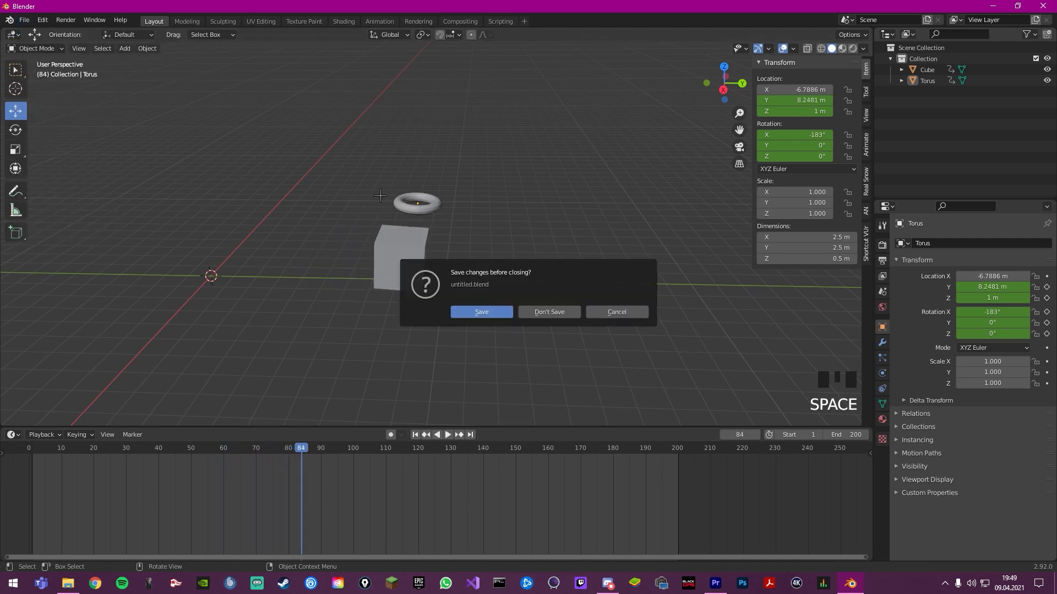
pyautogui.click(550, 312)
# Delete the default light and camera, leaving only the cube in the scene.
pyautogui.press('x')
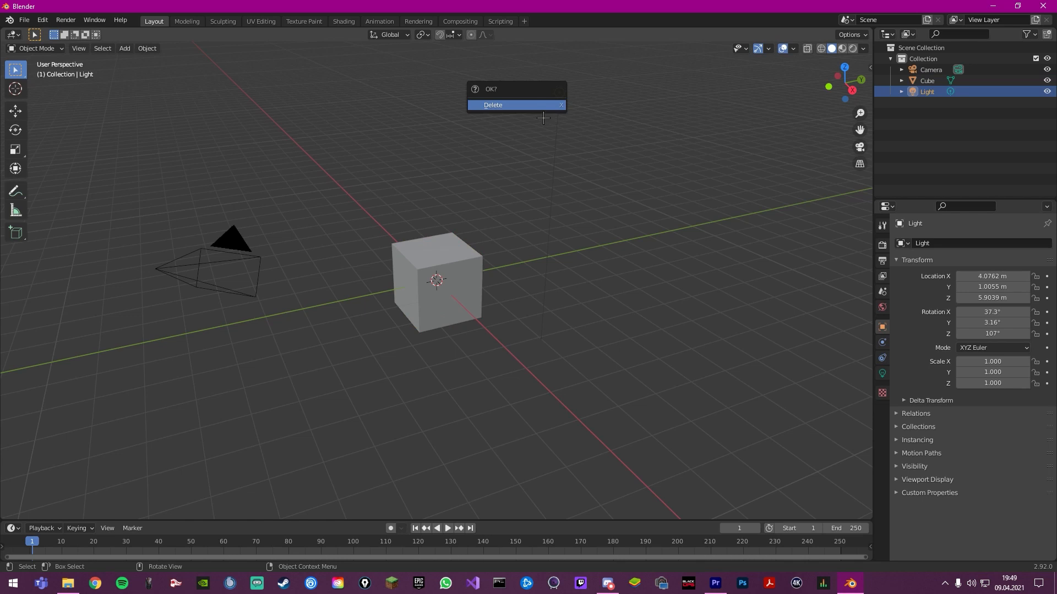
pyautogui.click(544, 113)
pyautogui.click(242, 271)
pyautogui.press('x')
pyautogui.click(242, 269)
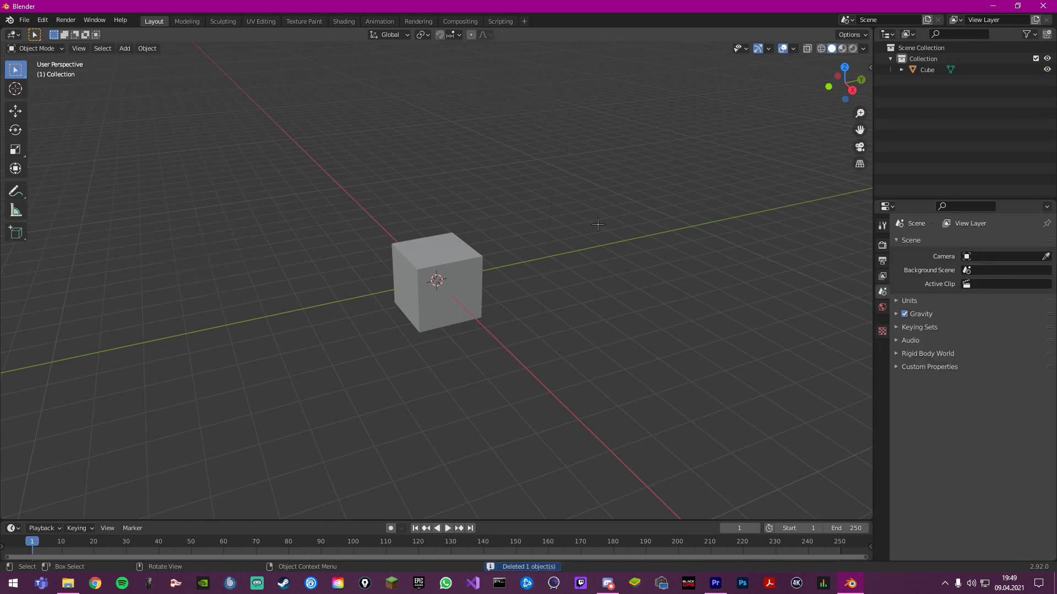
# Start the Shortcut VUr key display for the 3D viewport and hide the sidebar again.
pyautogui.scroll(-2, 595, 224)
pyautogui.moveTo(562, 237); pyautogui.dragTo(509, 230, button='middle')
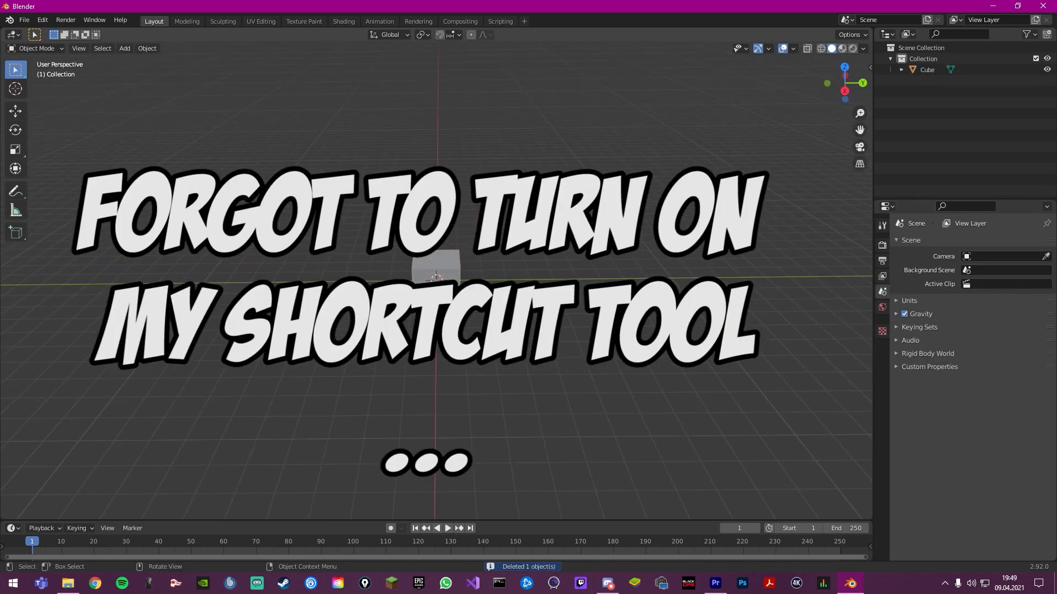
pyautogui.click(870, 67)
pyautogui.click(866, 185)
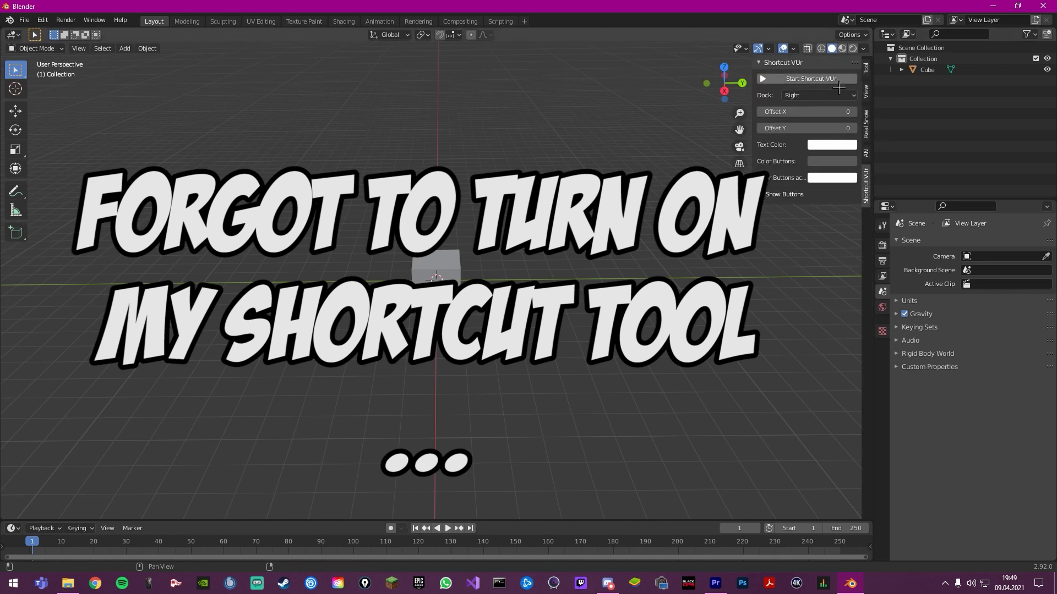
pyautogui.click(806, 79)
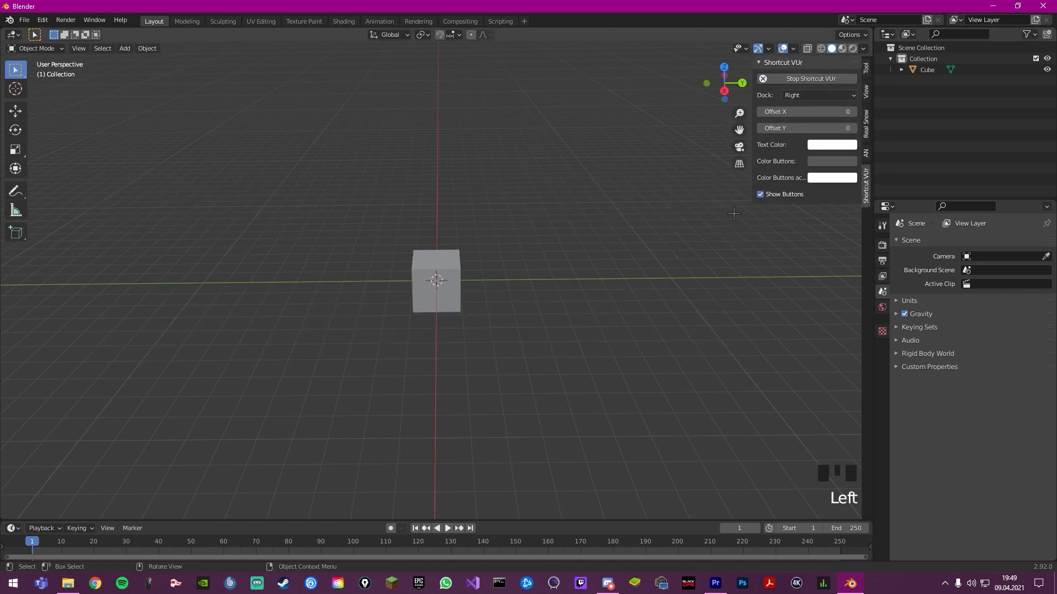
pyautogui.press('n')
# Enlarge the timeline area and insert a Location & Rotation keyframe for the cube at frame 1.
pyautogui.scroll(2, 668, 245)
pyautogui.moveTo(670, 246); pyautogui.dragTo(556, 256, button='middle')
pyautogui.scroll(-5, 668, 245)
pyautogui.scroll(2, 634, 256)
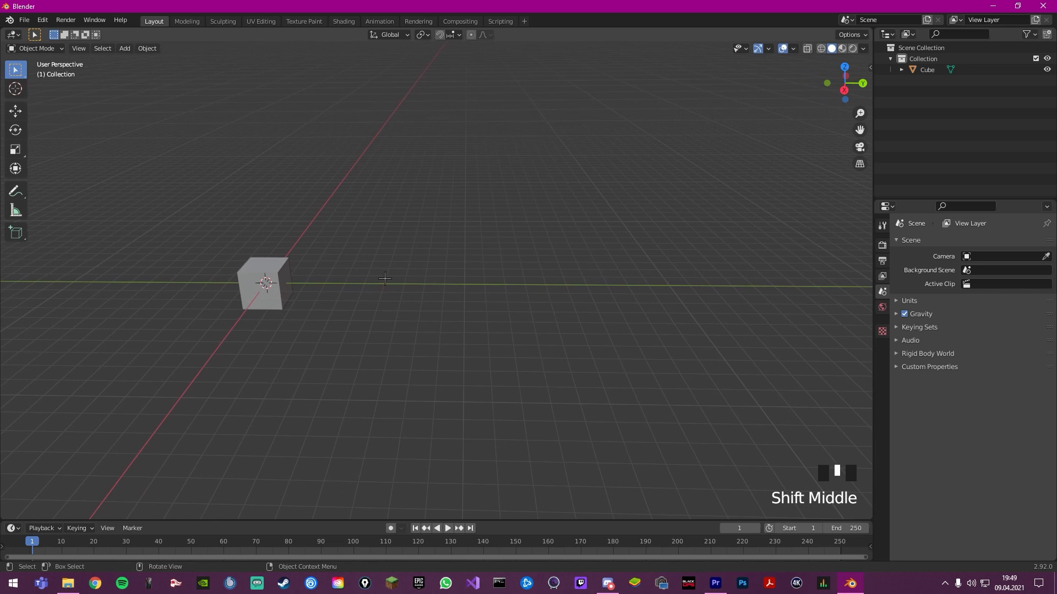
pyautogui.click(280, 282)
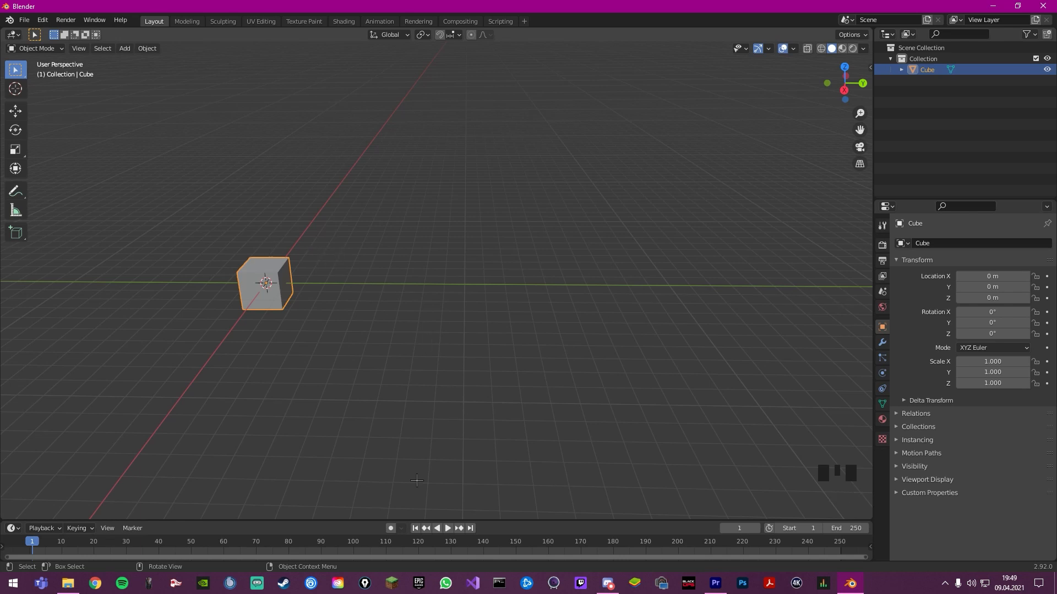
pyautogui.moveTo(376, 527); pyautogui.dragTo(382, 417)
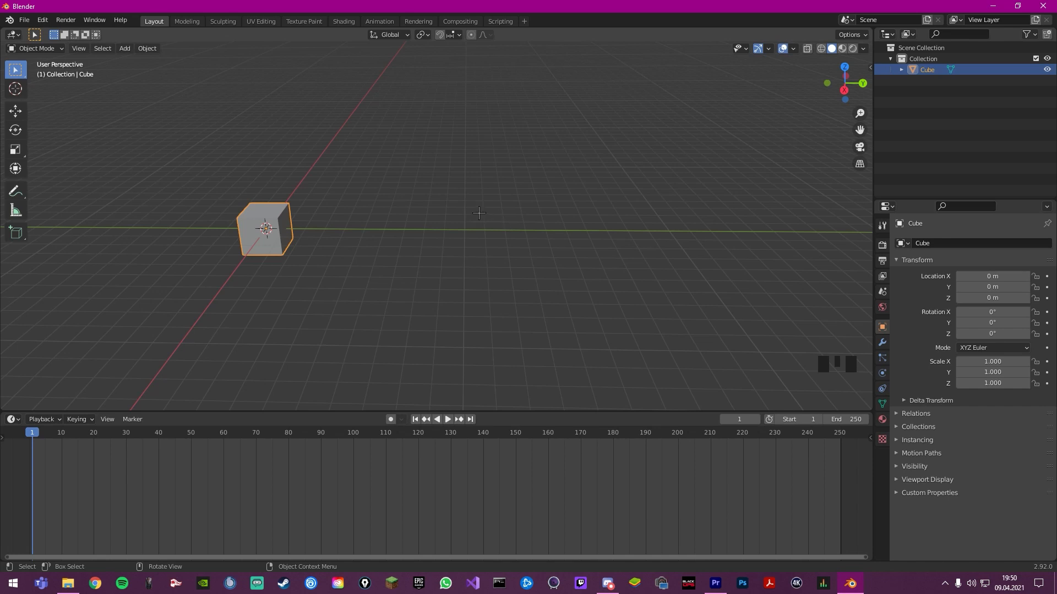
pyautogui.press('i')
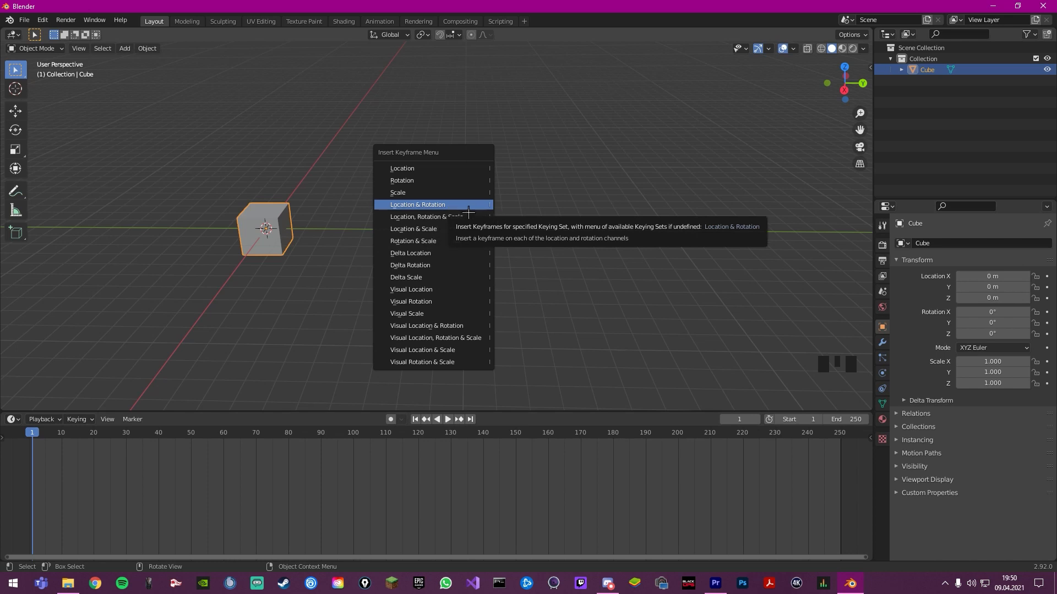
pyautogui.click(468, 209)
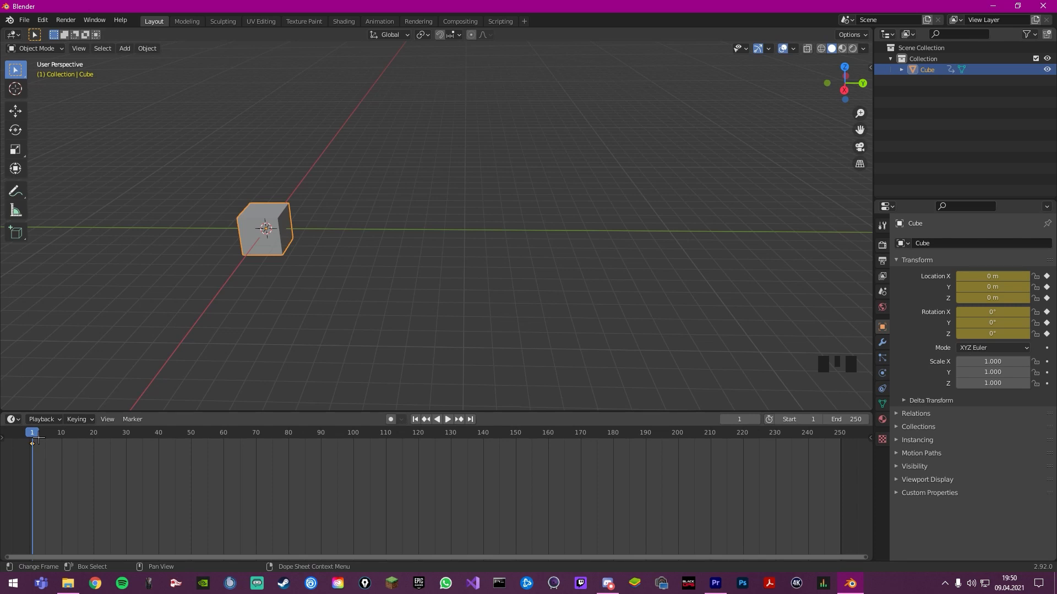
# Go to frame 200 and move the cube along the Y axis to about 23.57 m.
pyautogui.moveTo(39, 438); pyautogui.dragTo(54, 450)
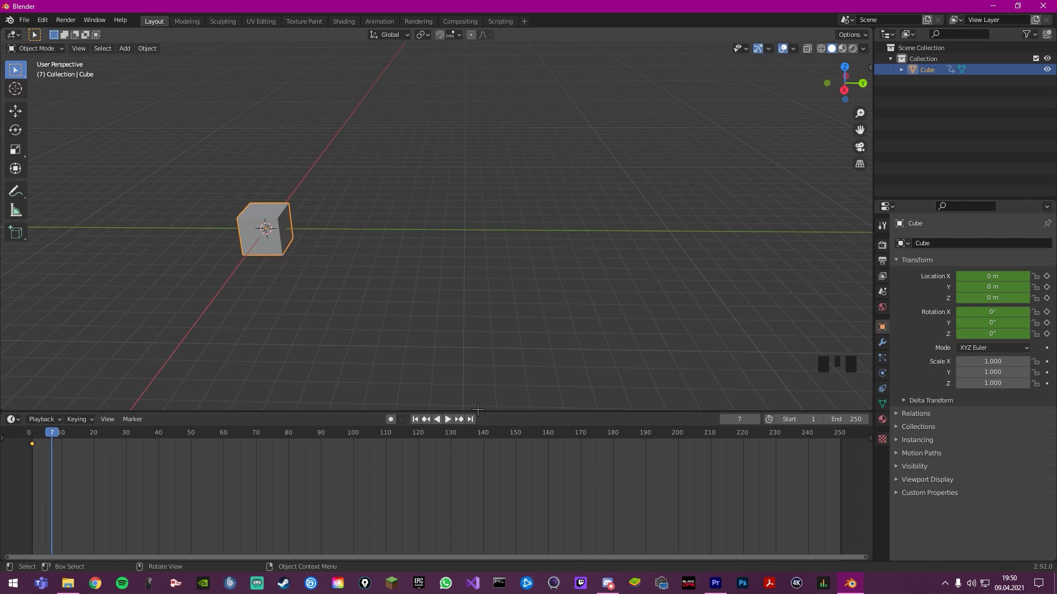
pyautogui.moveTo(62, 441); pyautogui.dragTo(688, 469)
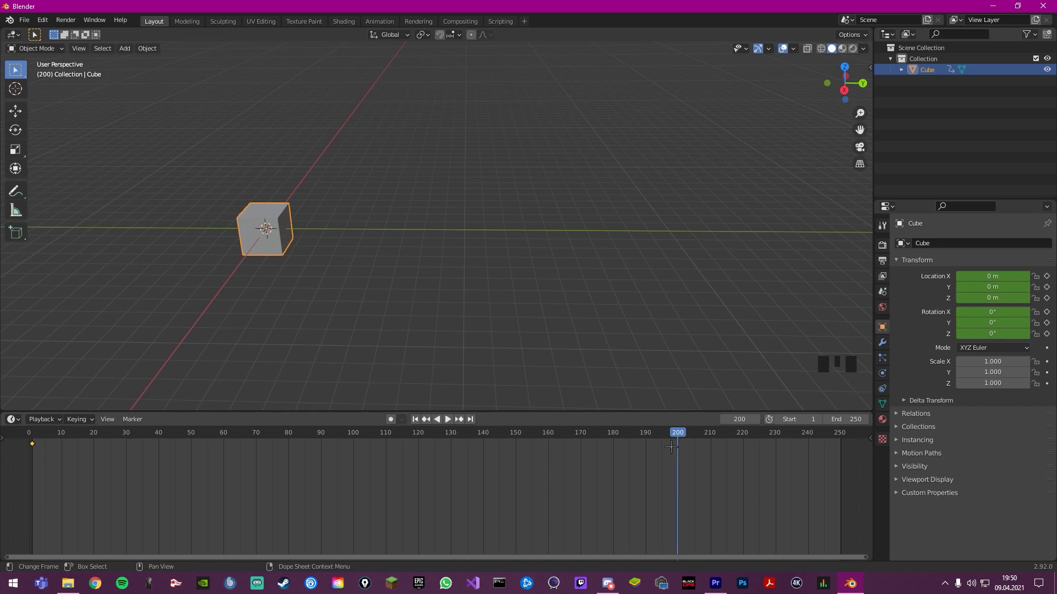
pyautogui.click(15, 110)
pyautogui.moveTo(307, 235); pyautogui.dragTo(776, 254)
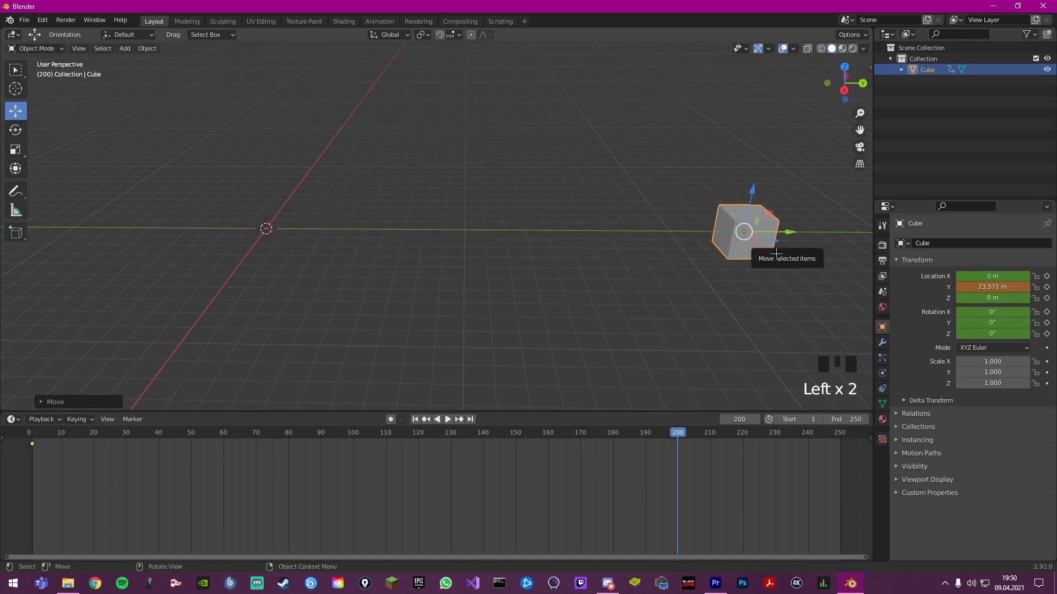
# Rotate the cube to about 273° around the global X axis and insert a Location & Rotation keyframe at frame 200.
pyautogui.press('g')
pyautogui.press('r')
pyautogui.press('y')
pyautogui.press('x')
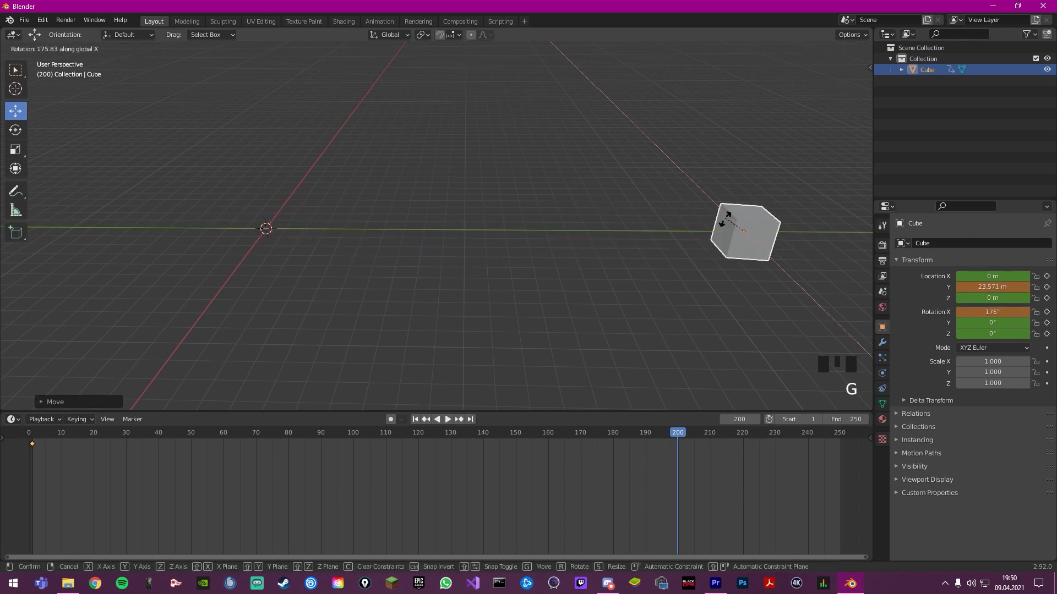
pyautogui.click(711, 269)
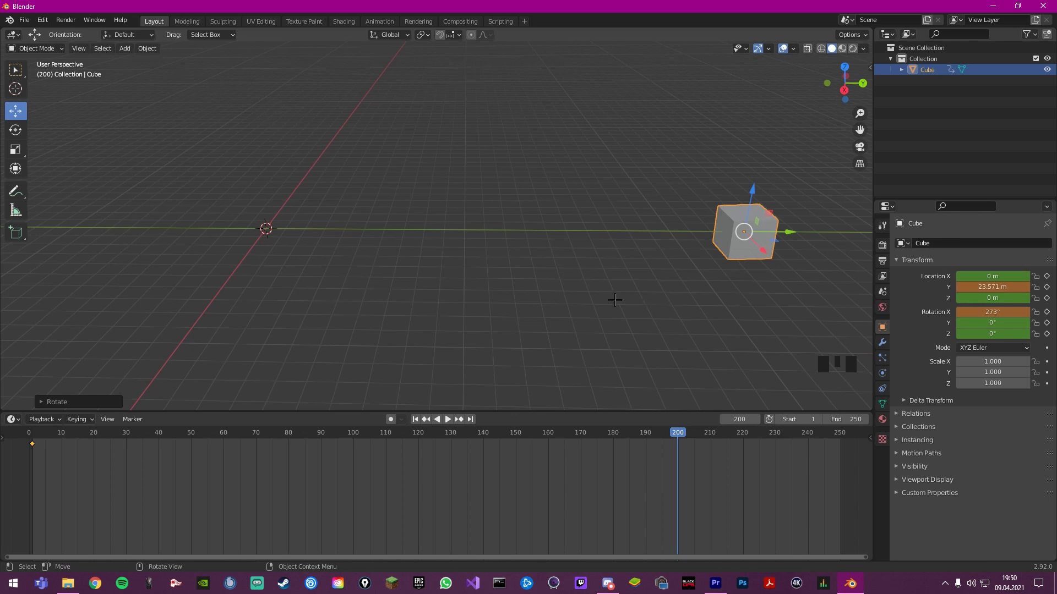
pyautogui.press('i')
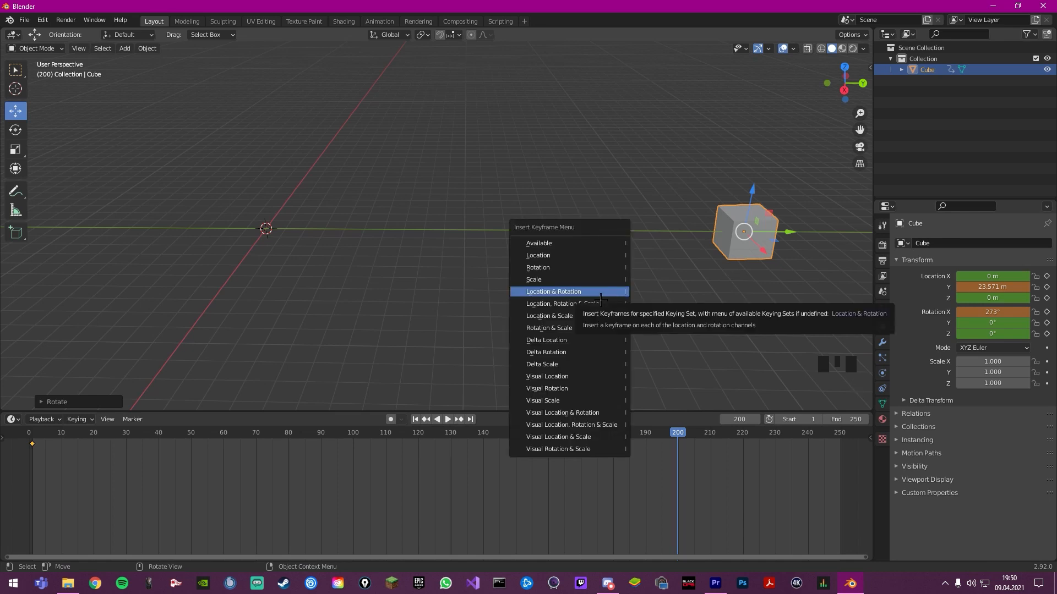
pyautogui.click(600, 293)
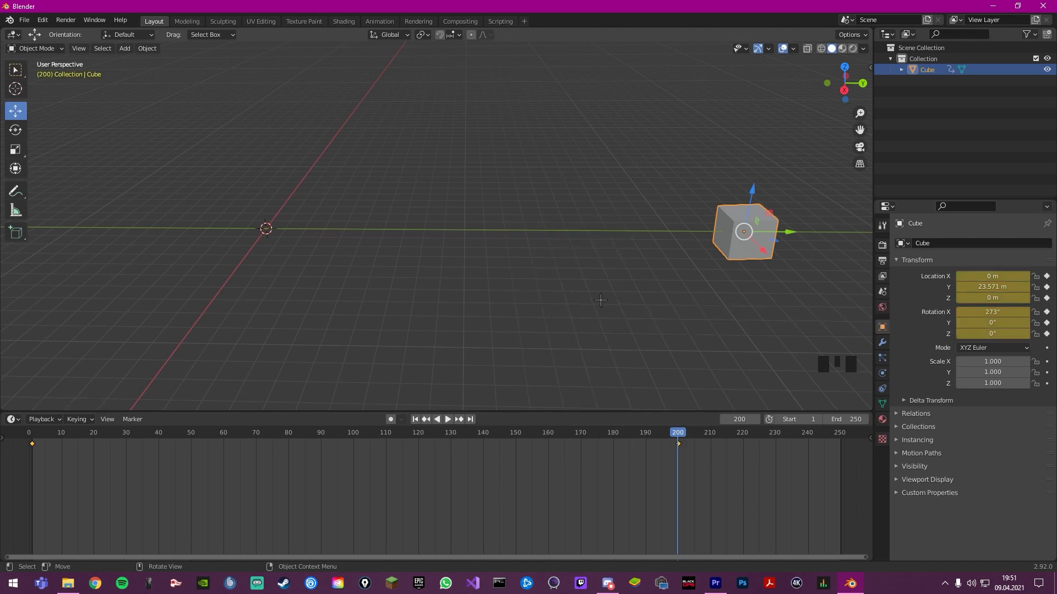
# Play the cube's animation from frame 1 to check its movement and rotation, and stop playback near frame 200.
pyautogui.click(39, 445)
pyautogui.press('space')
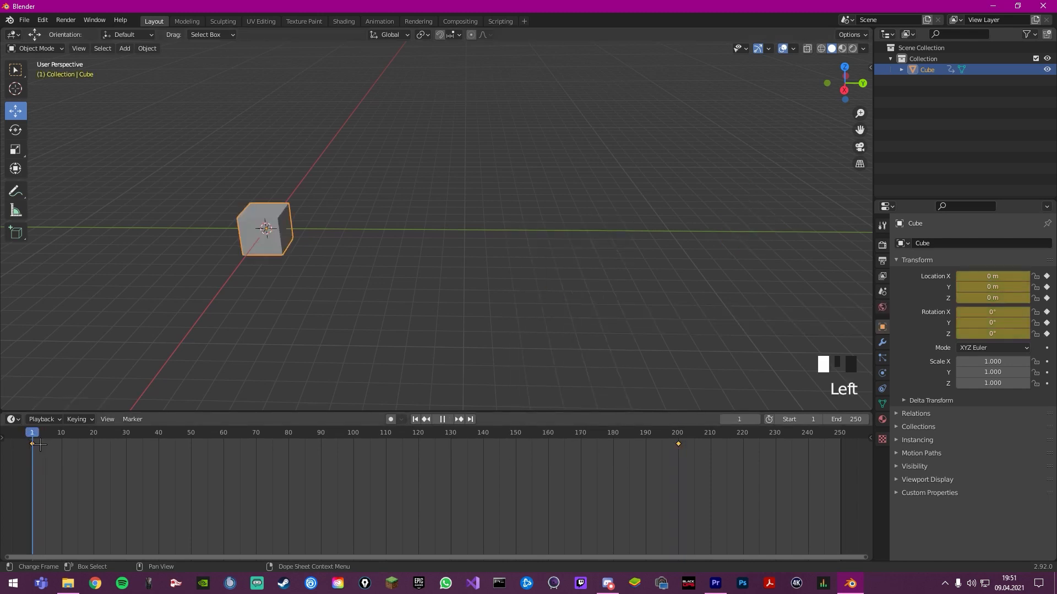
pyautogui.moveTo(40, 444); pyautogui.dragTo(30, 444)
pyautogui.click(449, 420)
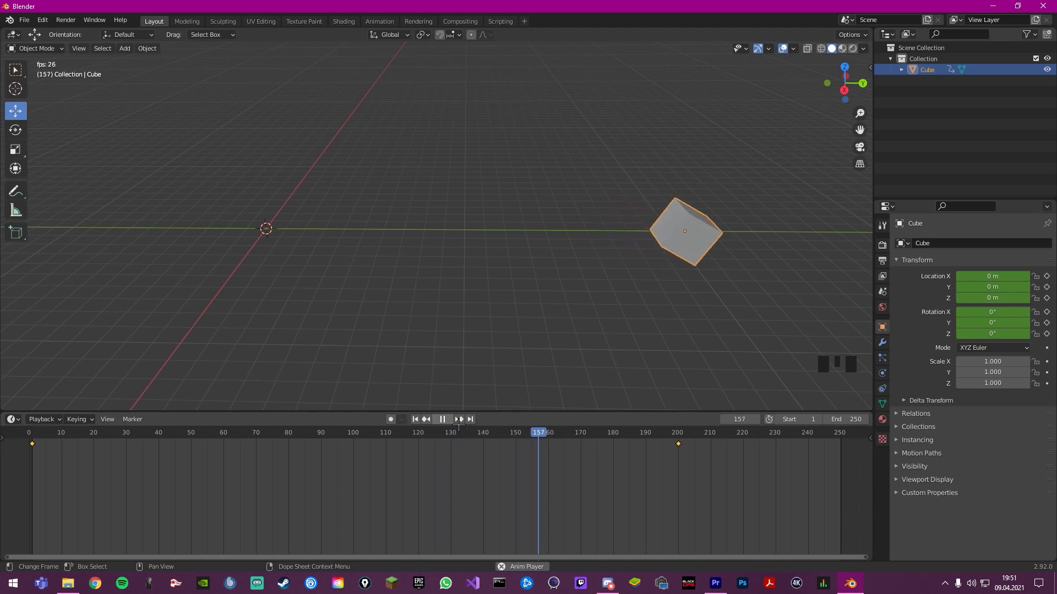
pyautogui.press('space')
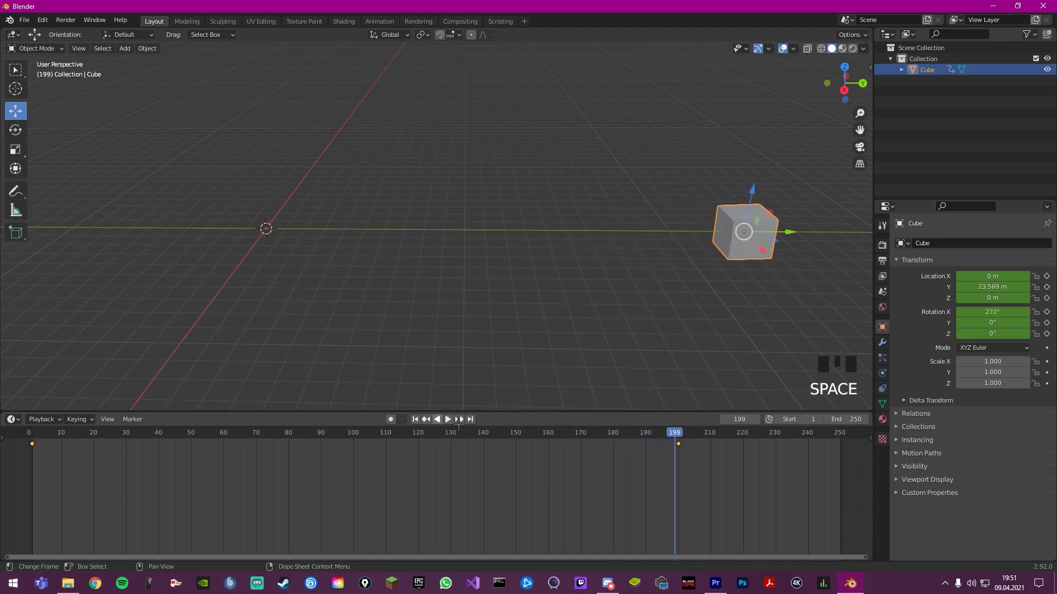
# Return to frame 1, add a torus and move it along the X axis to about -6 m.
pyautogui.moveTo(33, 440)
pyautogui.mouseDown()
pyautogui.moveTo(44, 443)
pyautogui.moveTo(32, 442)
pyautogui.mouseUp()
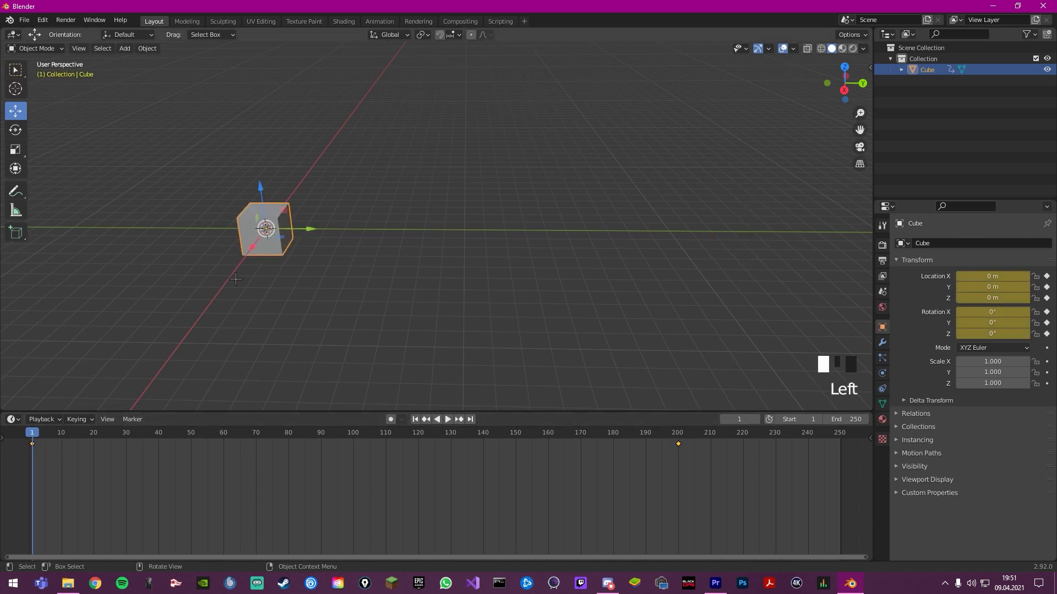
pyautogui.hotkey('shift', 'a')
pyautogui.moveTo(329, 223)
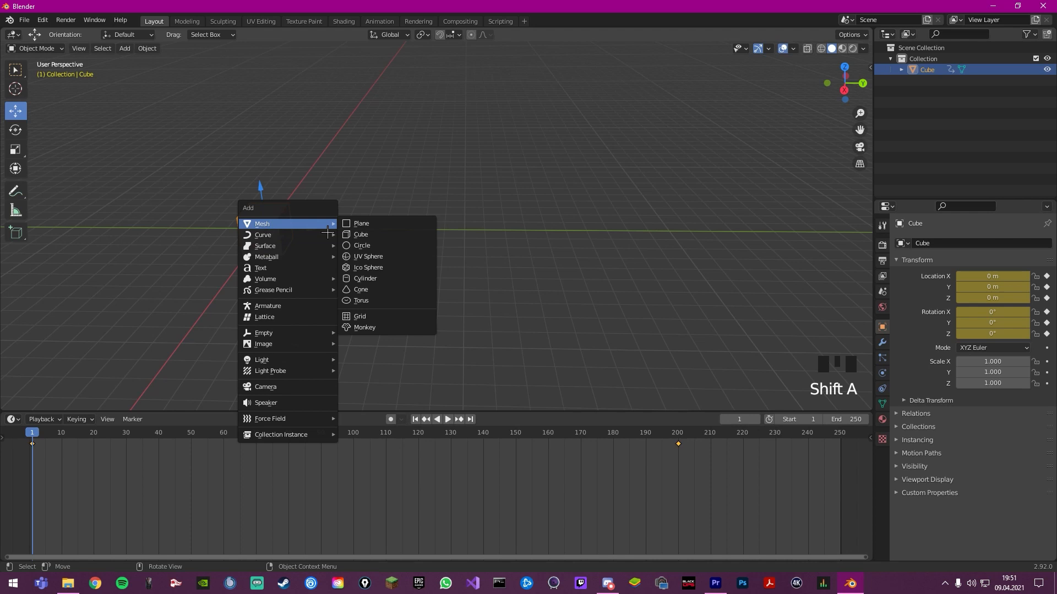
pyautogui.click(410, 304)
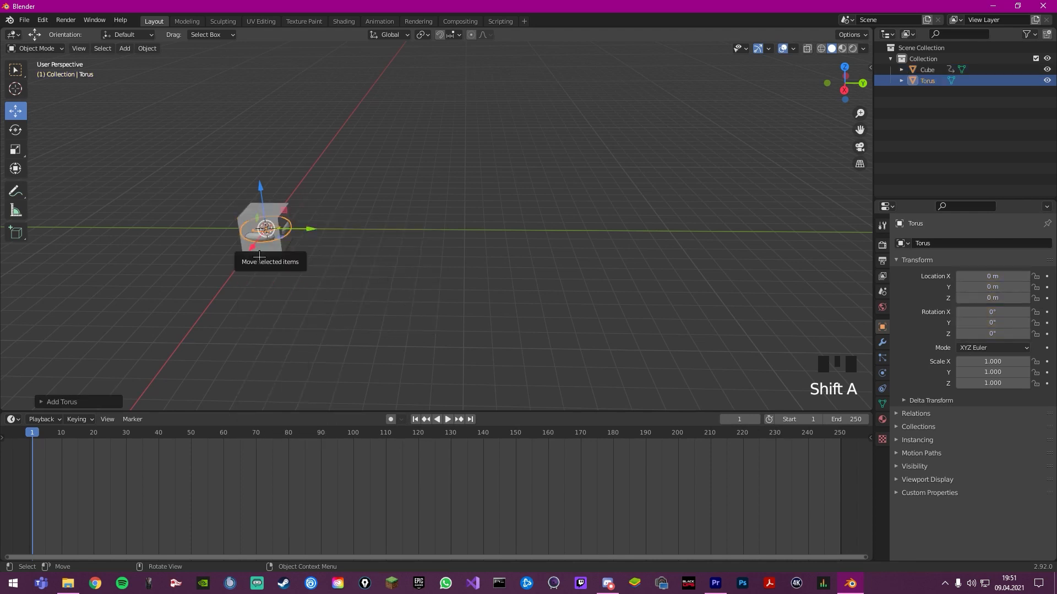
pyautogui.moveTo(252, 247); pyautogui.dragTo(298, 217)
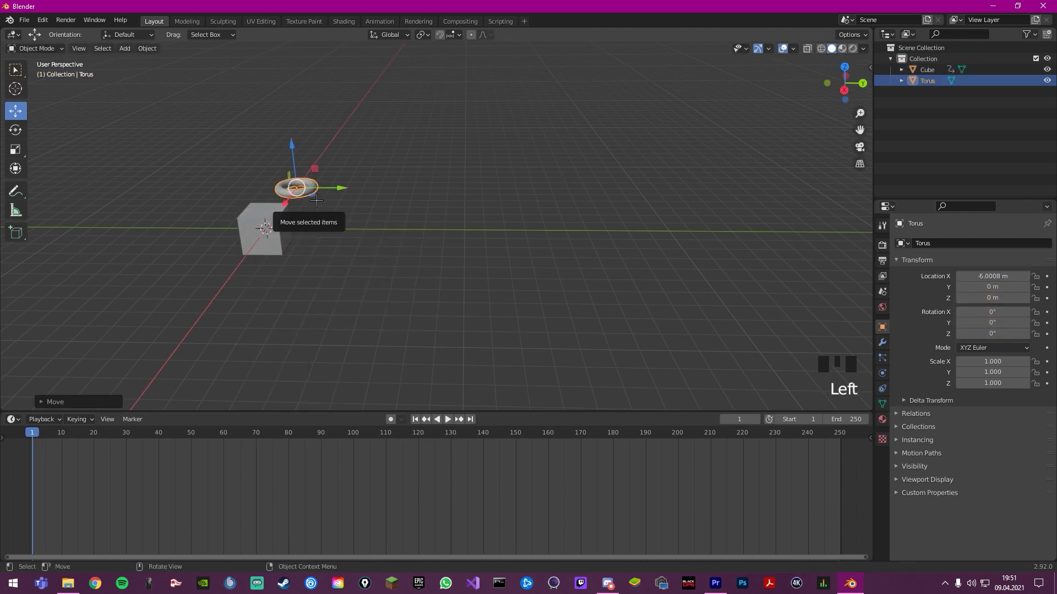
# Copy all of the cube's keyframes in the timeline and try to paste them onto the torus.
pyautogui.click(278, 230)
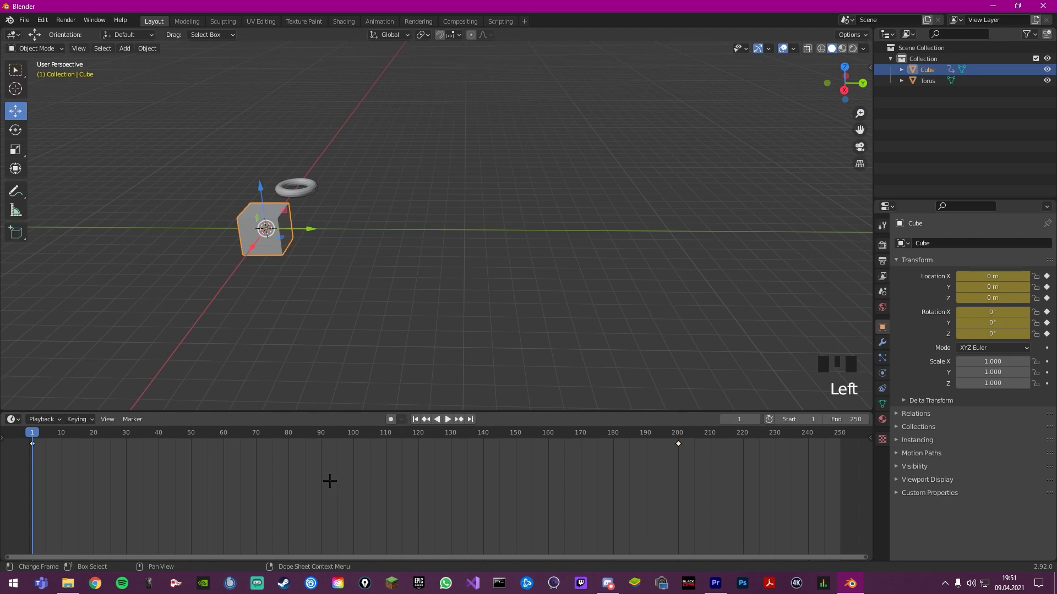
pyautogui.press('a')
pyautogui.press('ctrl')
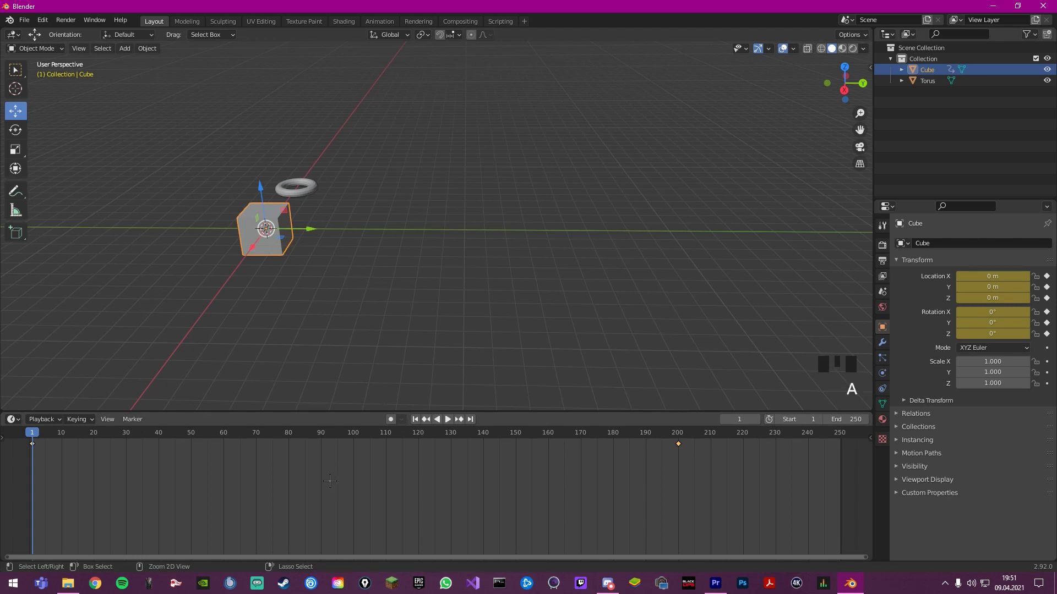
pyautogui.hotkey('ctrl', 'c')
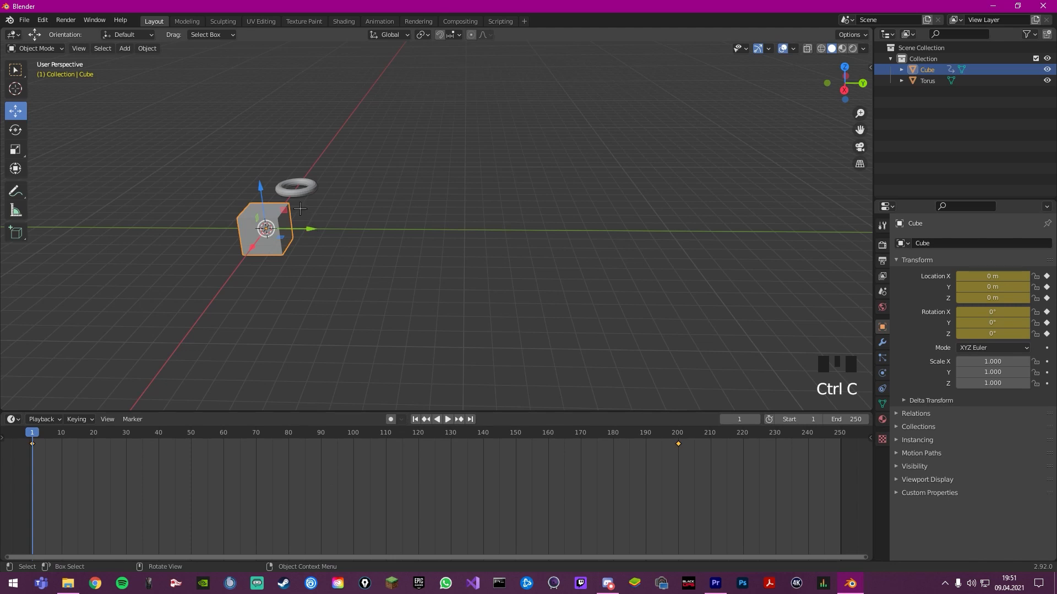
pyautogui.click(297, 190)
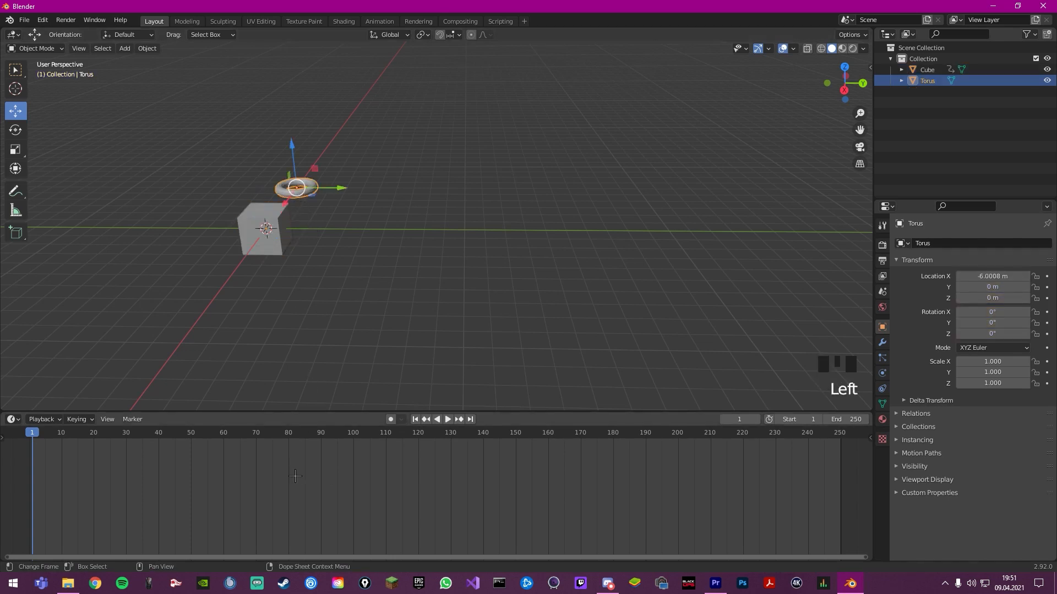
pyautogui.hotkey('ctrl', 'v')
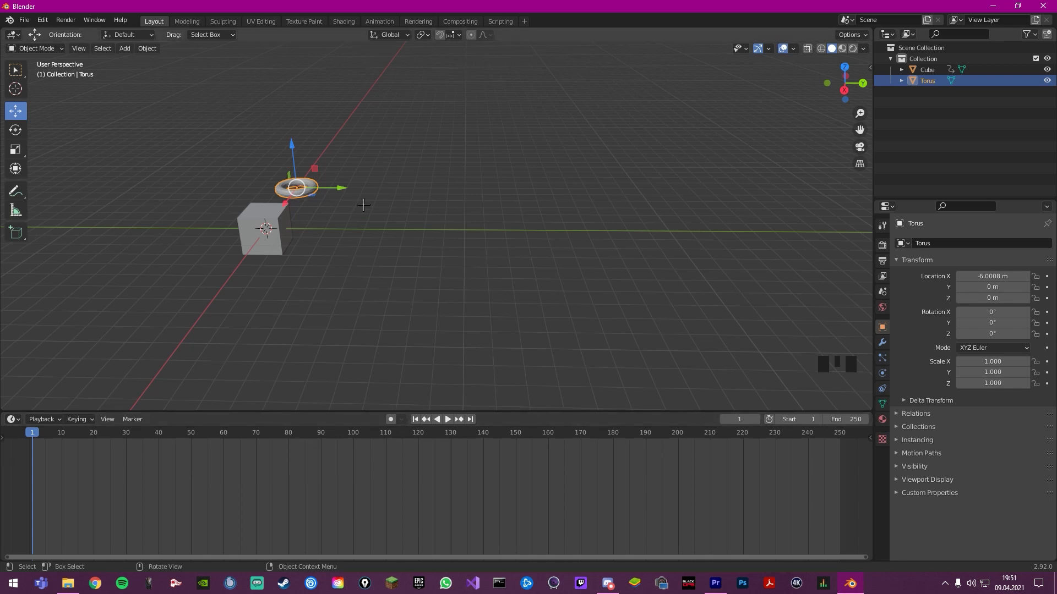
# Insert a Location & Rotation keyframe for the torus at frame 1 and paste the cube's copied keyframes onto it.
pyautogui.click(302, 204)
pyautogui.press('i')
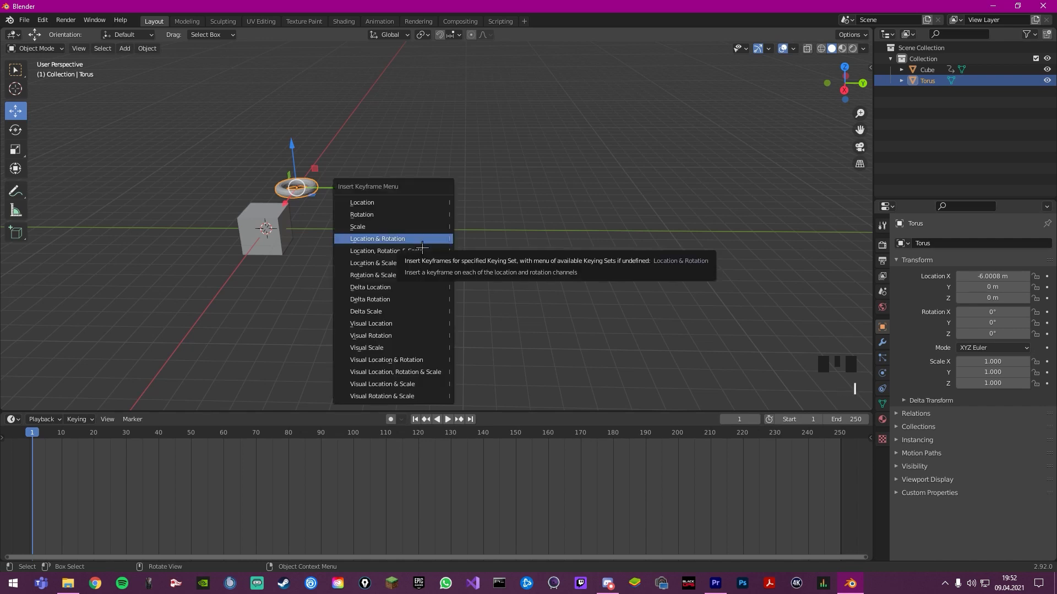
pyautogui.click(422, 246)
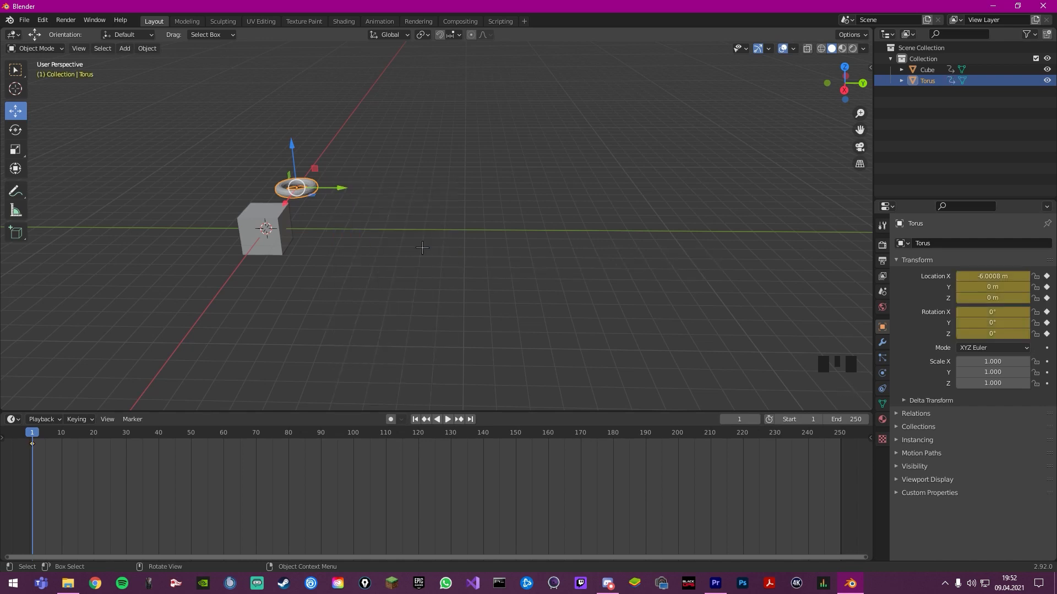
pyautogui.click(39, 443)
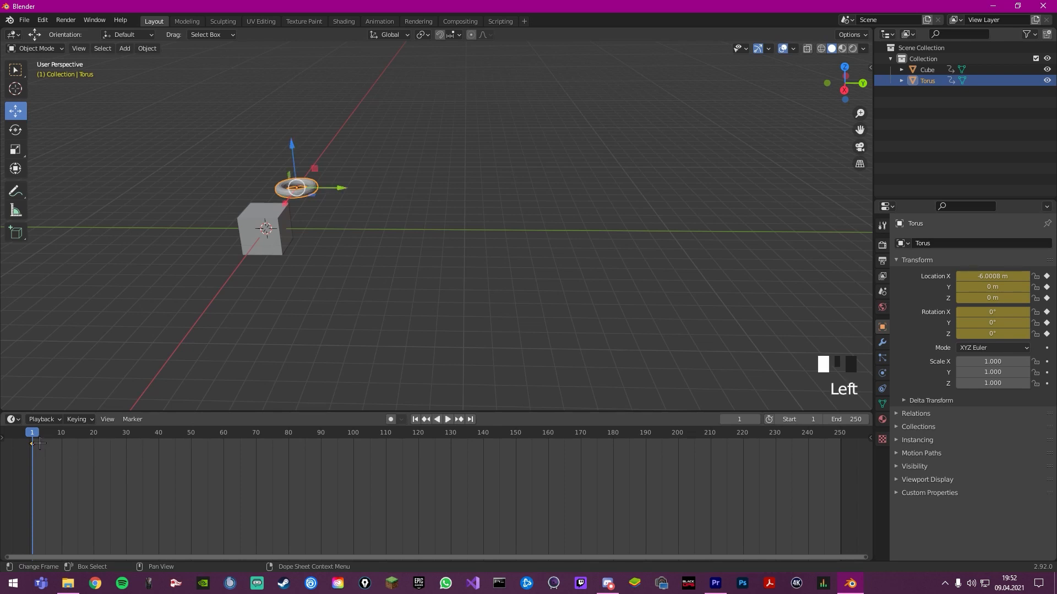
pyautogui.hotkey('ctrl', 'v')
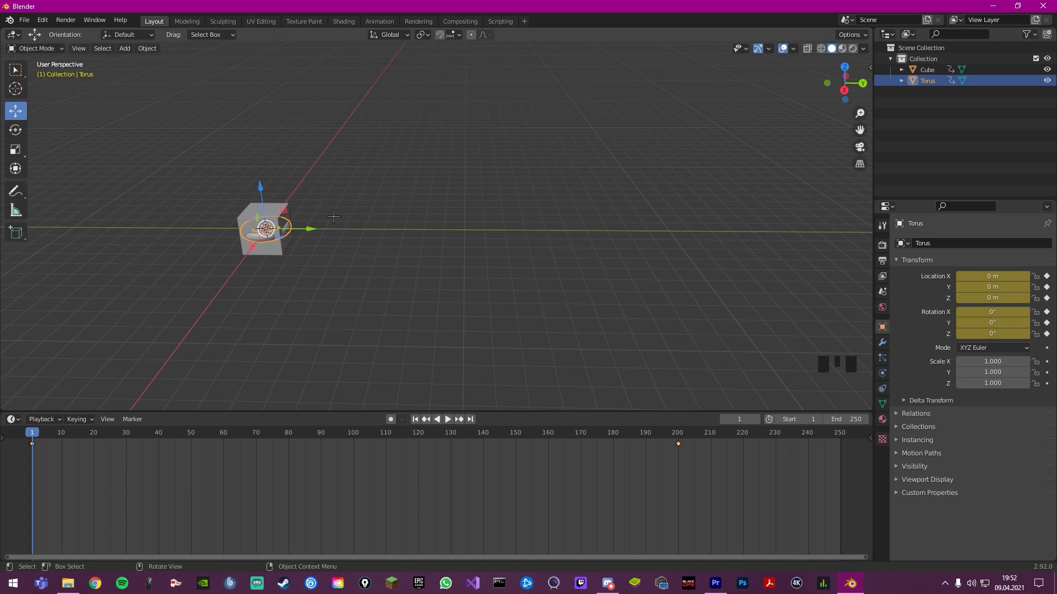
# Show the torus's transform values in the viewport sidebar and play the pasted animation from frame 1, stopping at about frame 66.
pyautogui.moveTo(331, 217); pyautogui.dragTo(328, 290, button='middle')
pyautogui.moveTo(219, 347); pyautogui.dragTo(220, 344, button='middle')
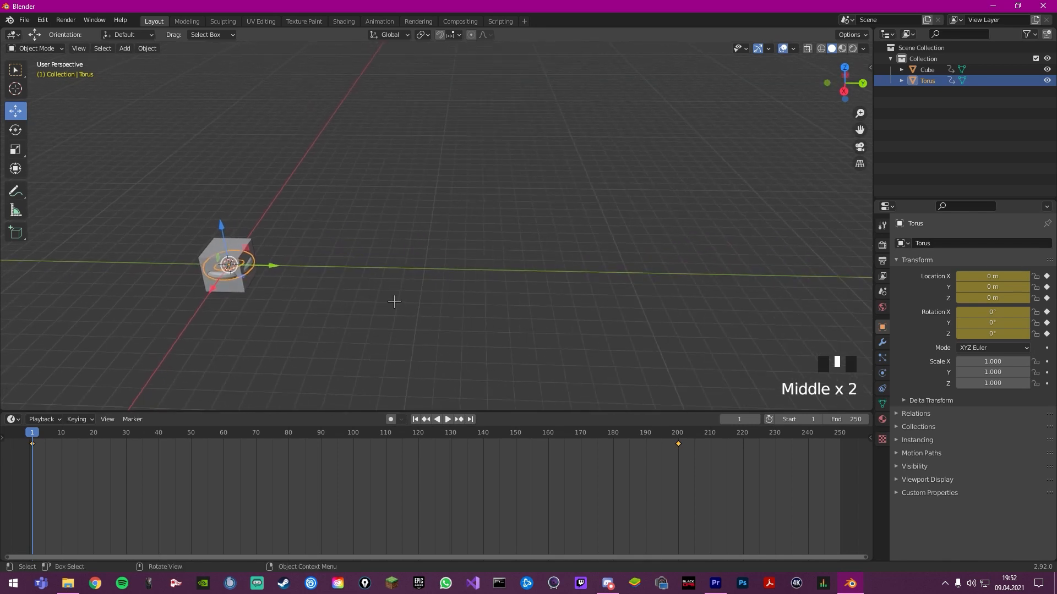
pyautogui.press('n')
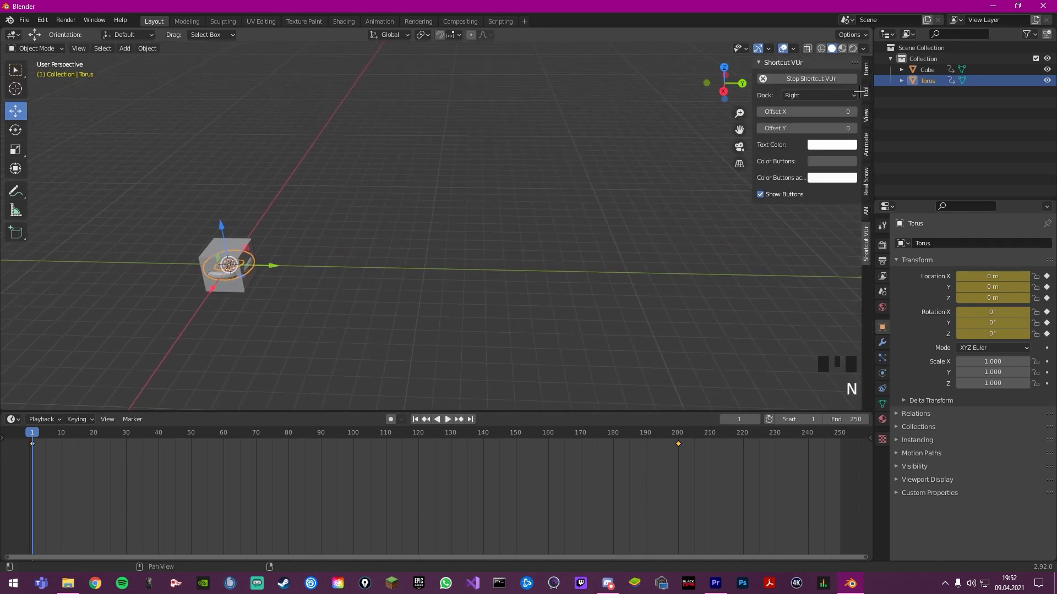
pyautogui.click(873, 72)
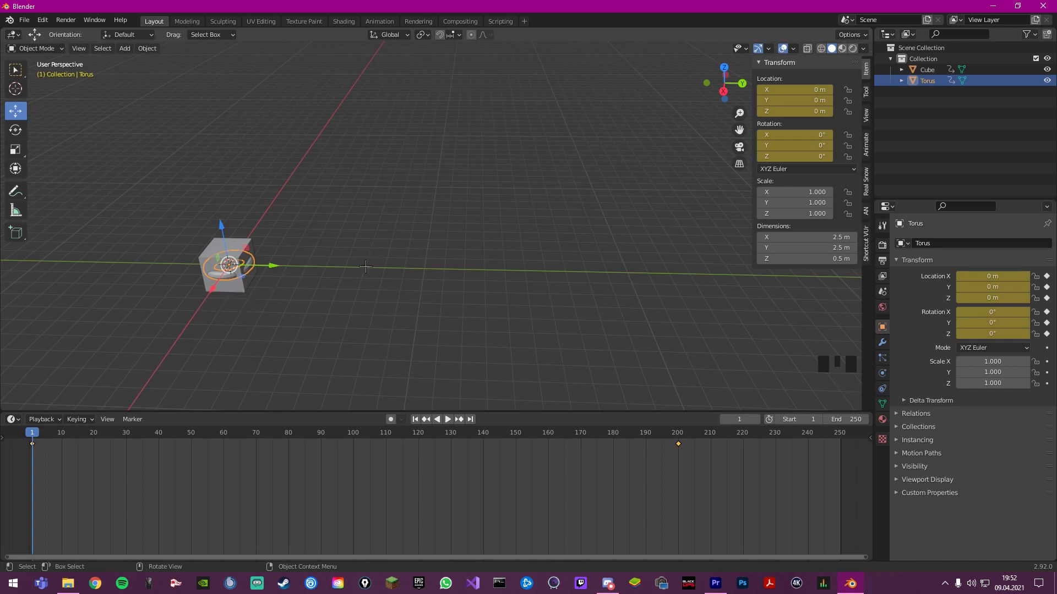
pyautogui.press('space')
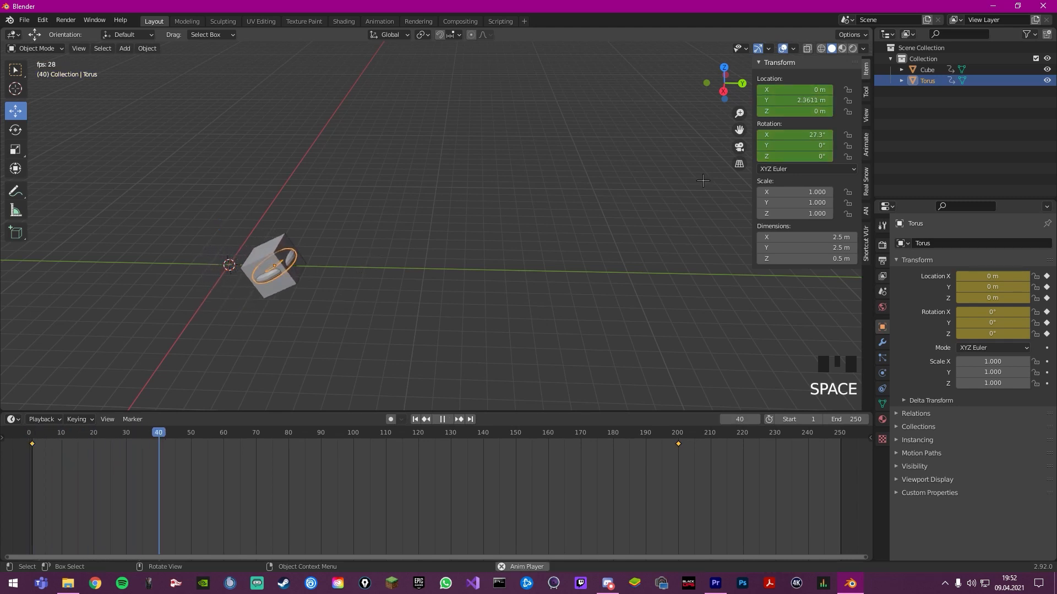
pyautogui.press('space')
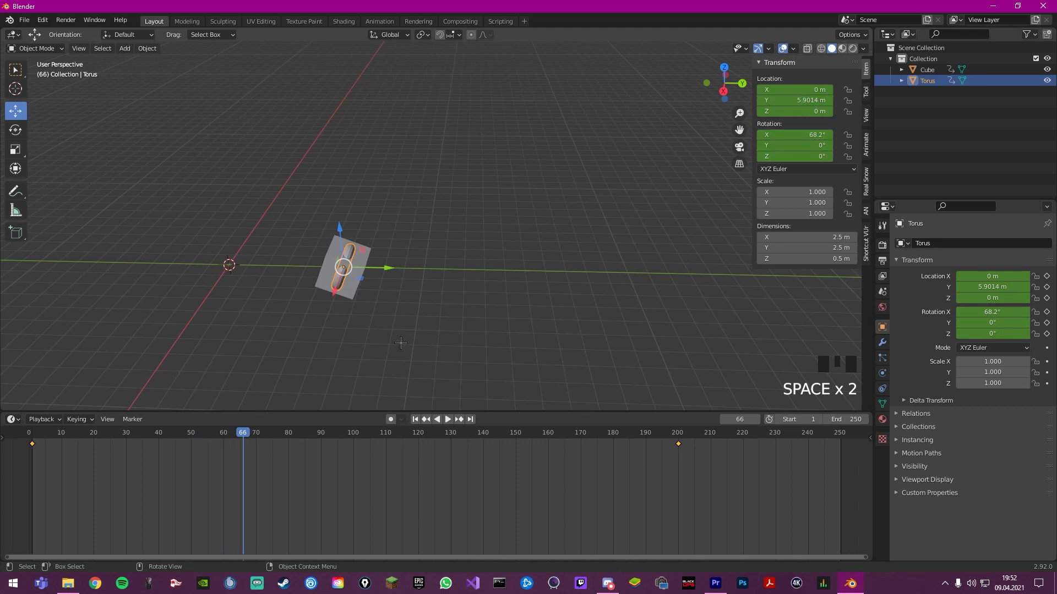
# At frame 1, move the torus along the X axis to about -7.25 m and clear only its X location keyframes.
pyautogui.moveTo(246, 442); pyautogui.dragTo(43, 442)
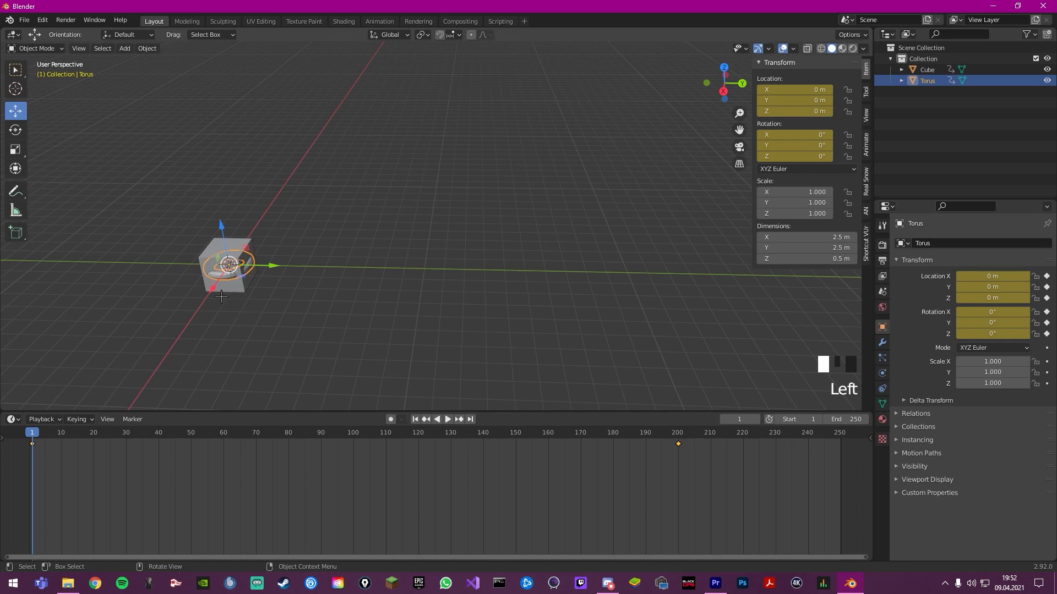
pyautogui.moveTo(219, 294); pyautogui.dragTo(232, 281)
pyautogui.moveTo(282, 243); pyautogui.dragTo(282, 244)
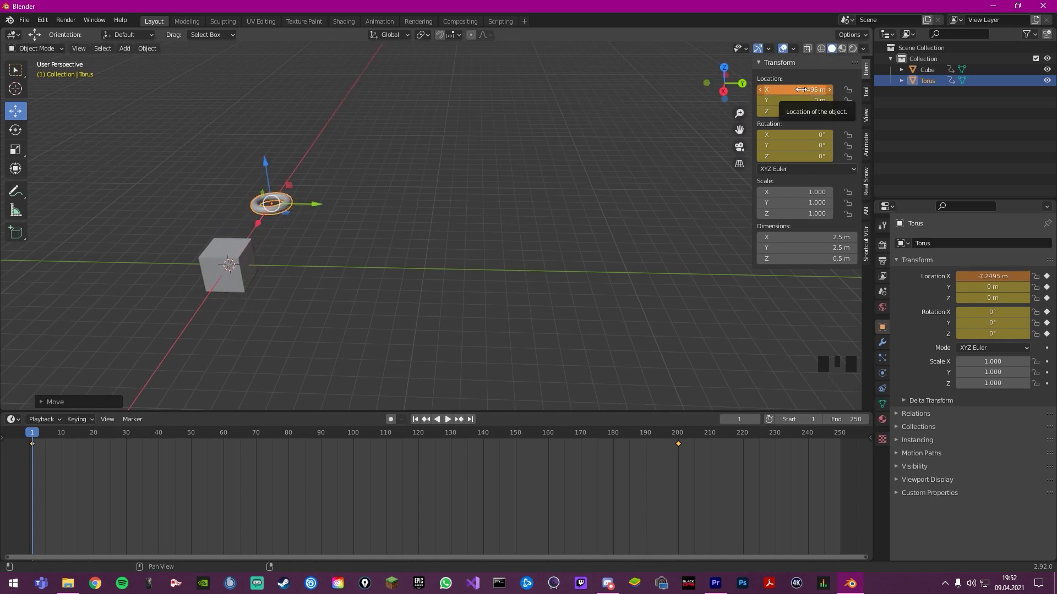
pyautogui.rightClick(801, 89)
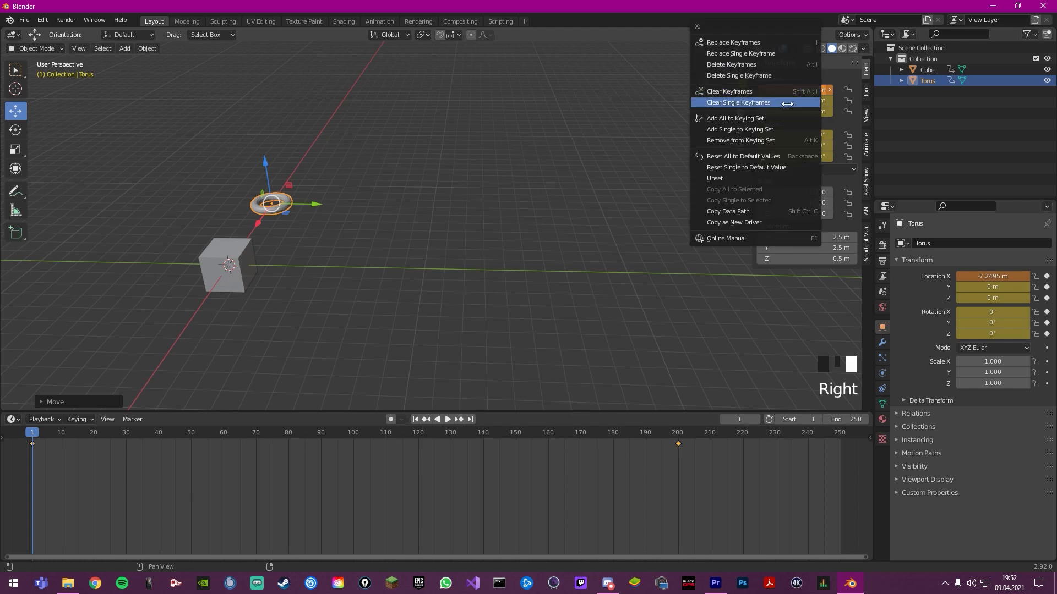
pyautogui.click(787, 104)
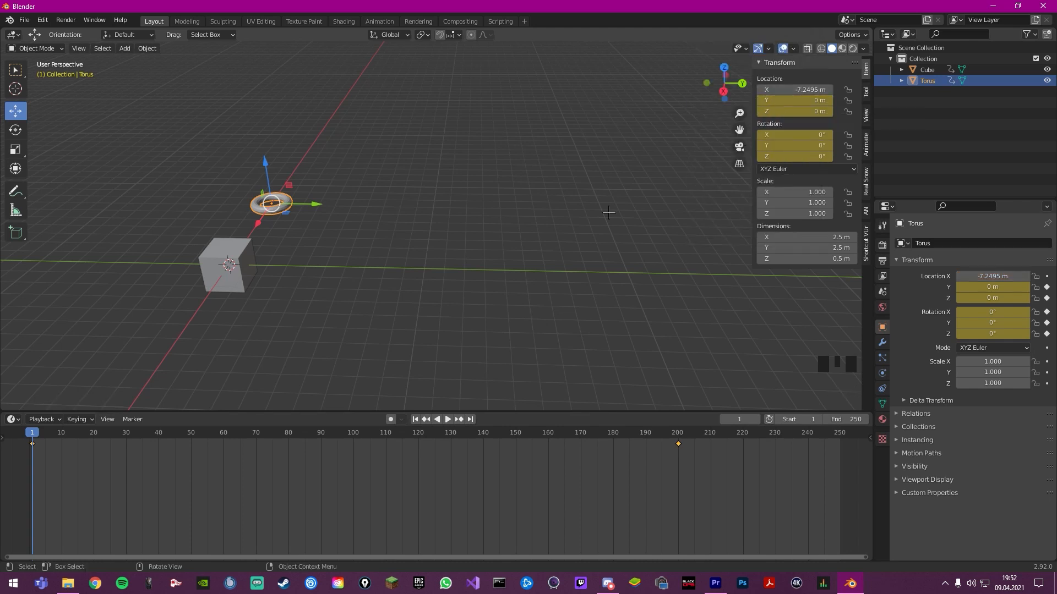
# Deselect the torus and play the animation past frame 200 to check the cube and torus moving side by side.
pyautogui.click(161, 379)
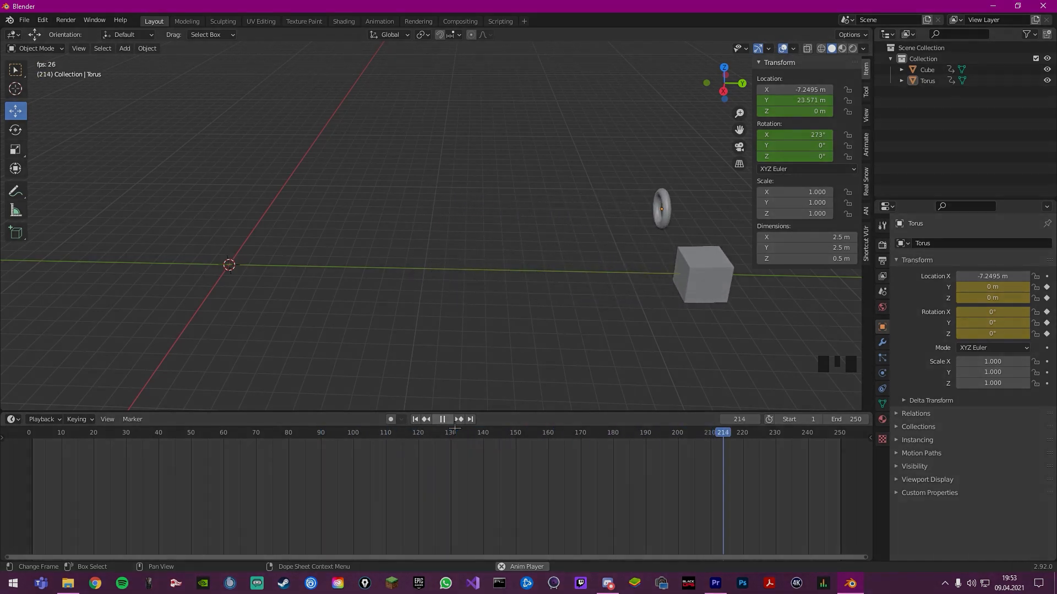
pyautogui.press('space')
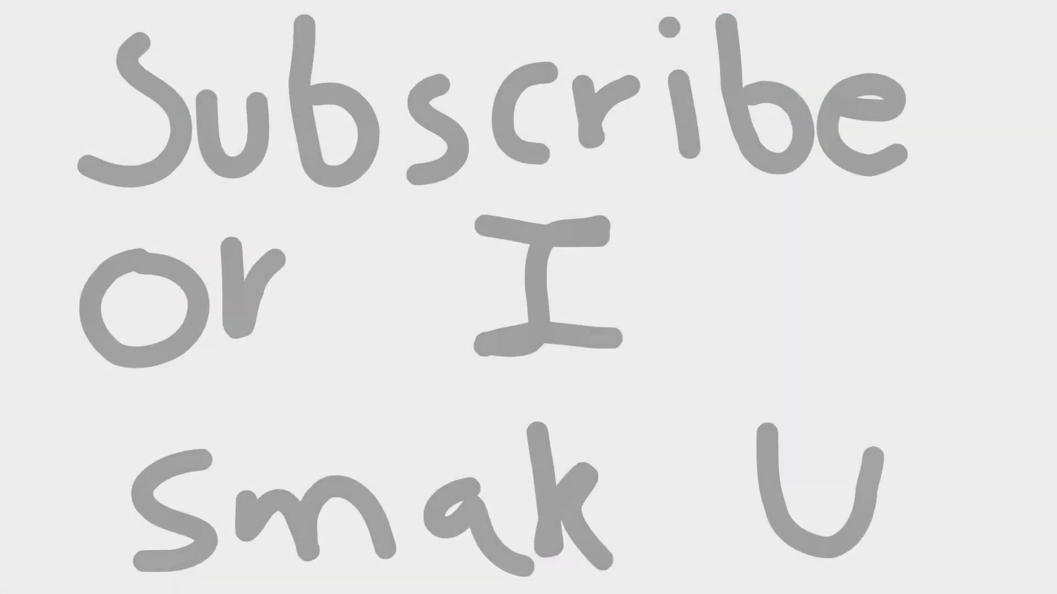